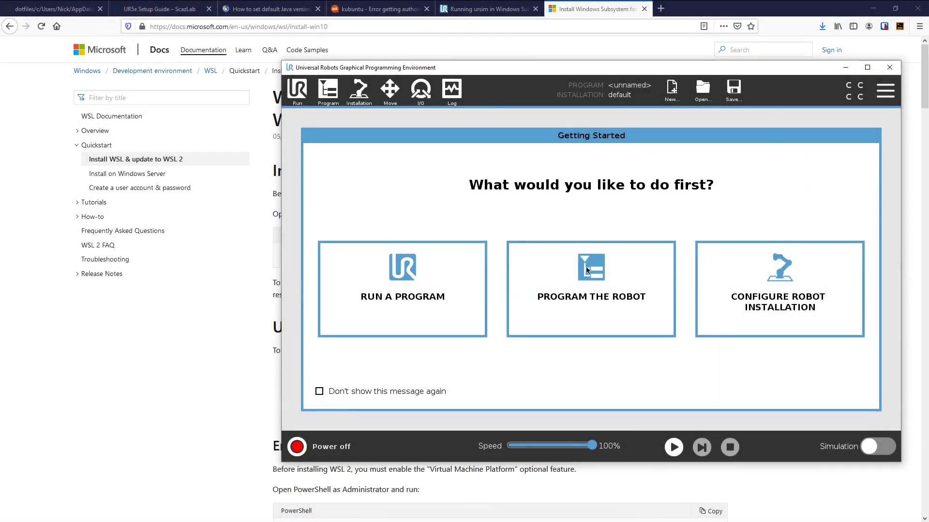
From the Move tab, bring up the Initialize screen showing the robot powered off
click(392, 94)
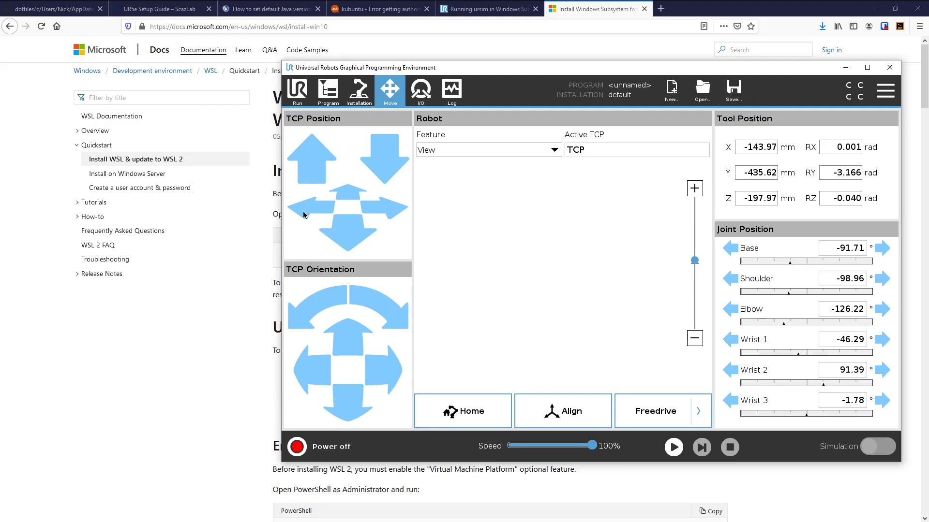
click(335, 451)
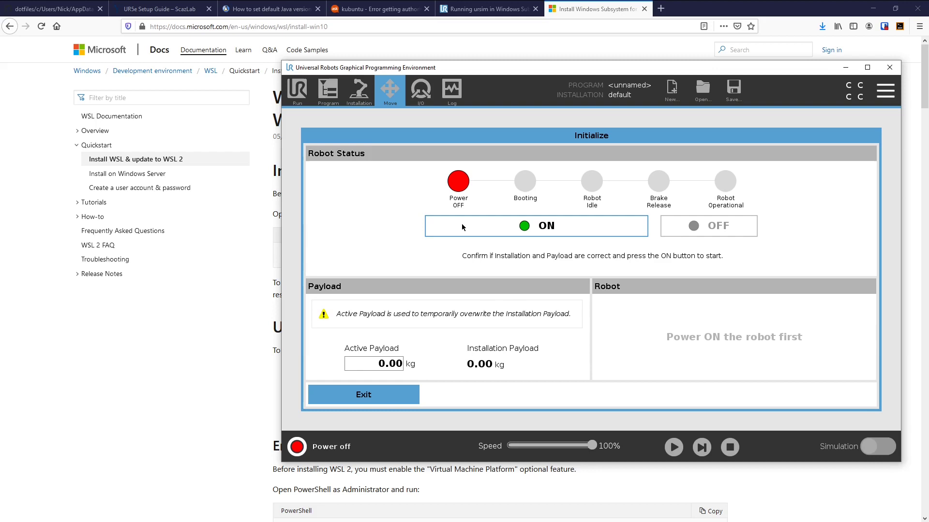
Power on the robot, release its brakes, and return to the Move screen
click(530, 227)
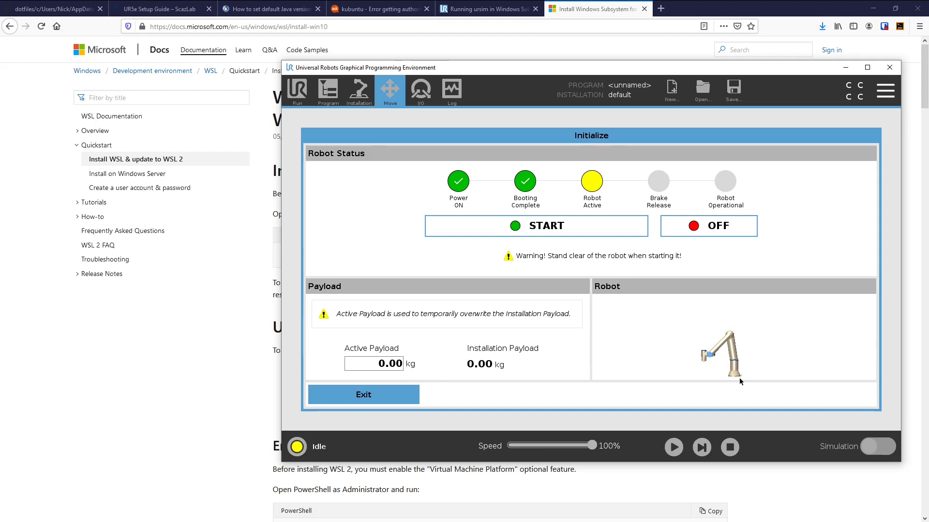
click(546, 227)
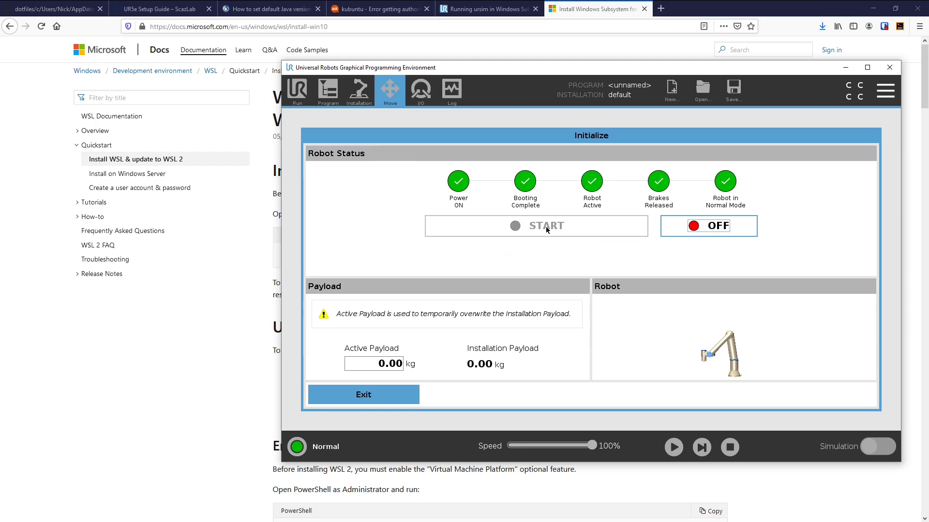
click(364, 397)
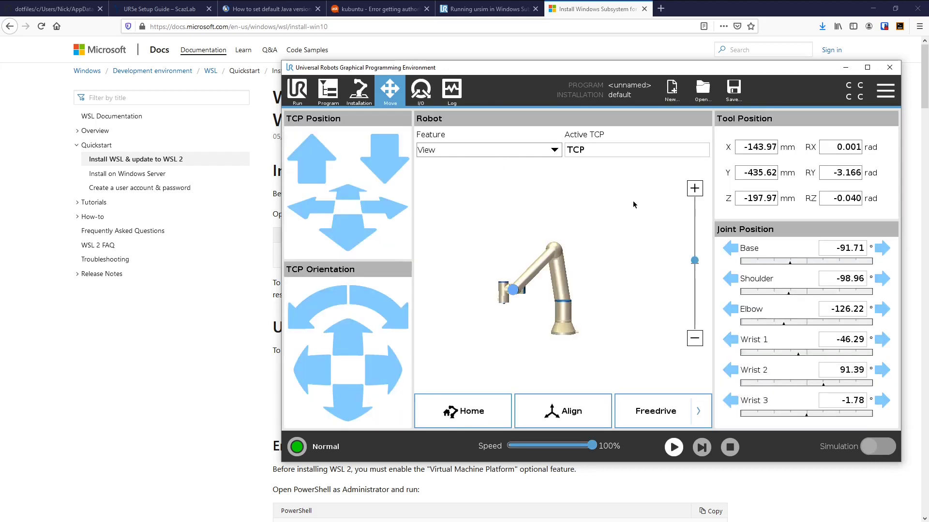
Load cam_2f85.installation and update the current program to use it
click(703, 90)
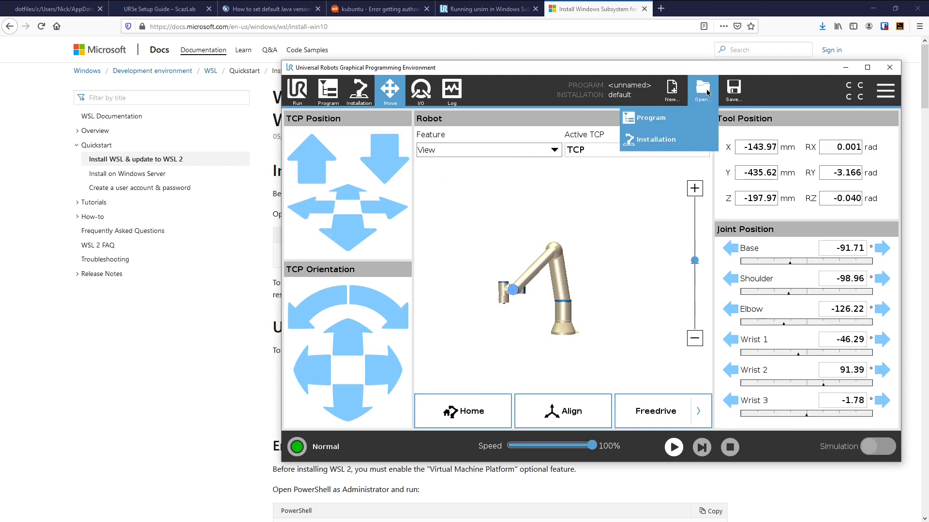
click(651, 142)
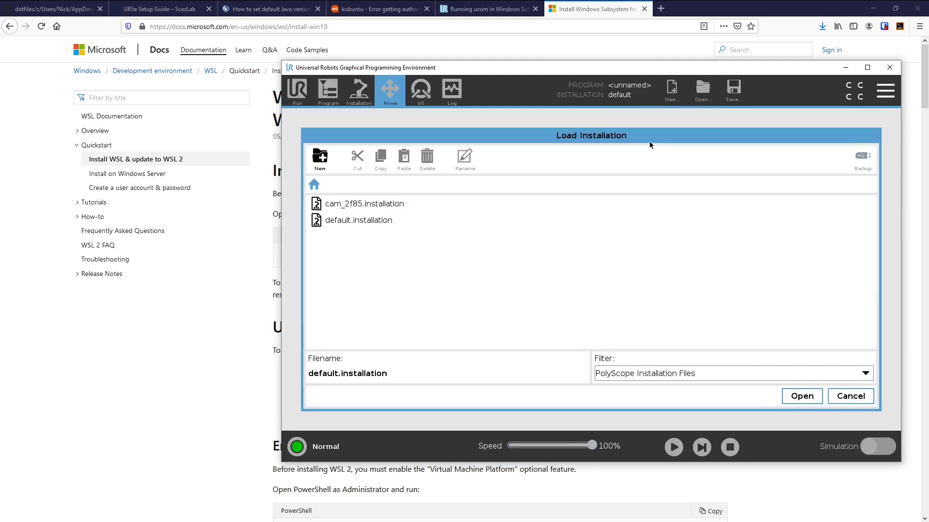
click(377, 208)
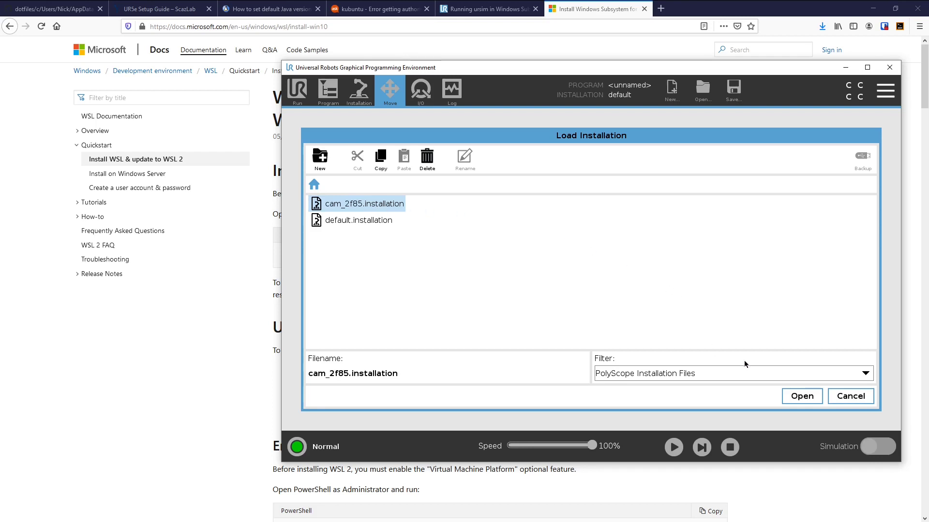
click(799, 400)
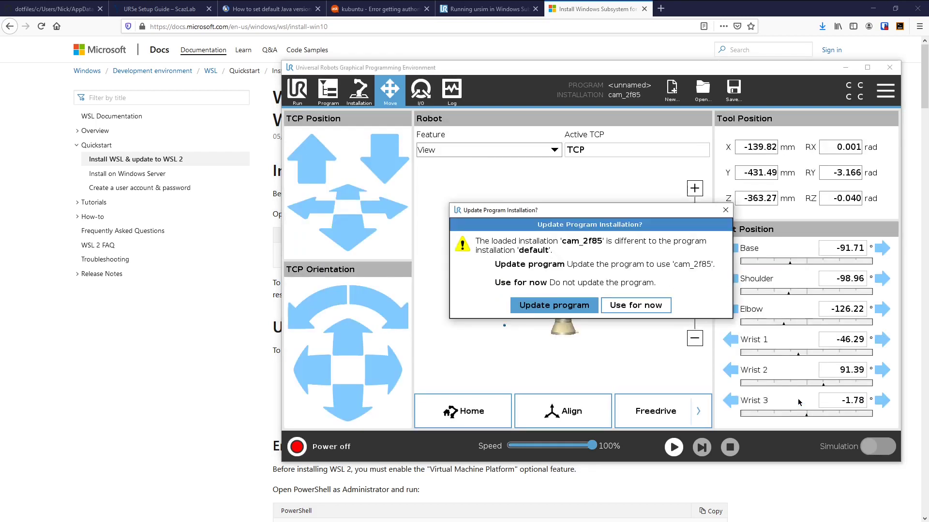
click(569, 307)
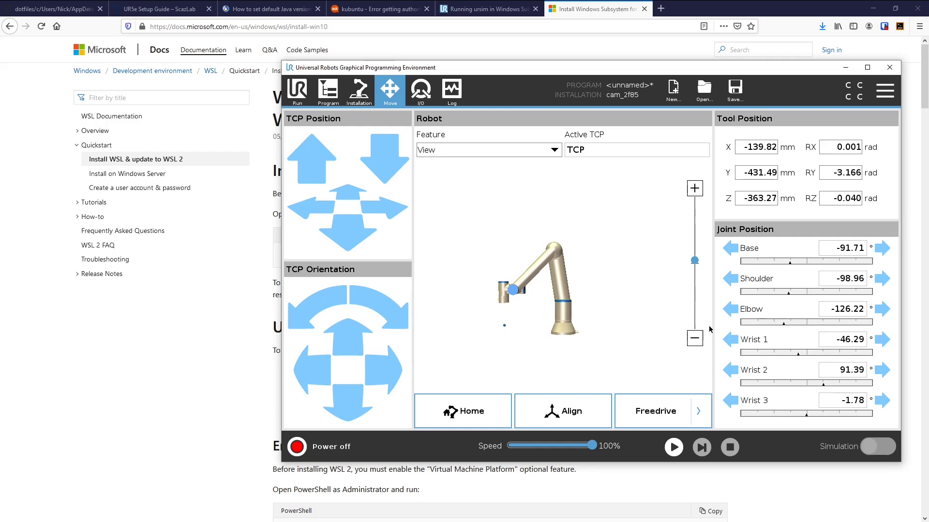
View the installation TCP settings: Z 165.4 mm, payload 0.97 kg
click(360, 92)
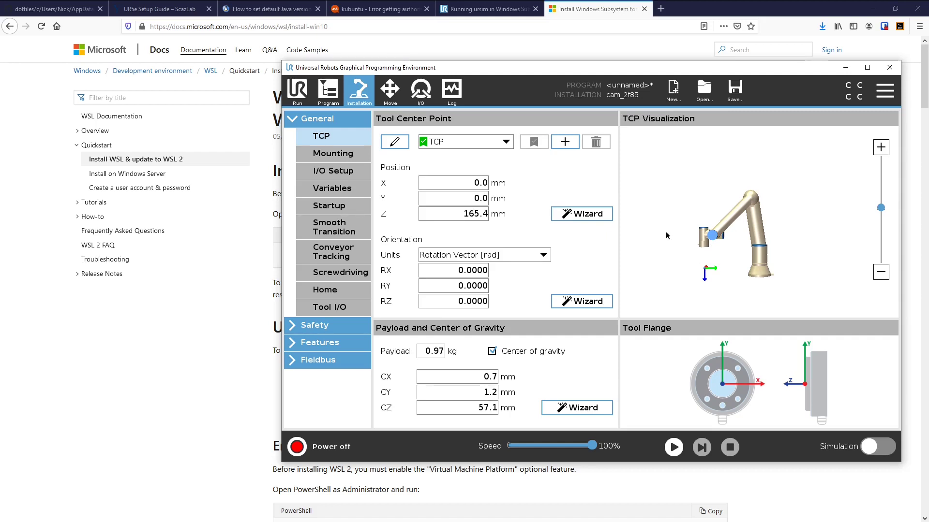
Set the jogging feature to Base and jog the tool up along Z to 36.73 mm
click(391, 91)
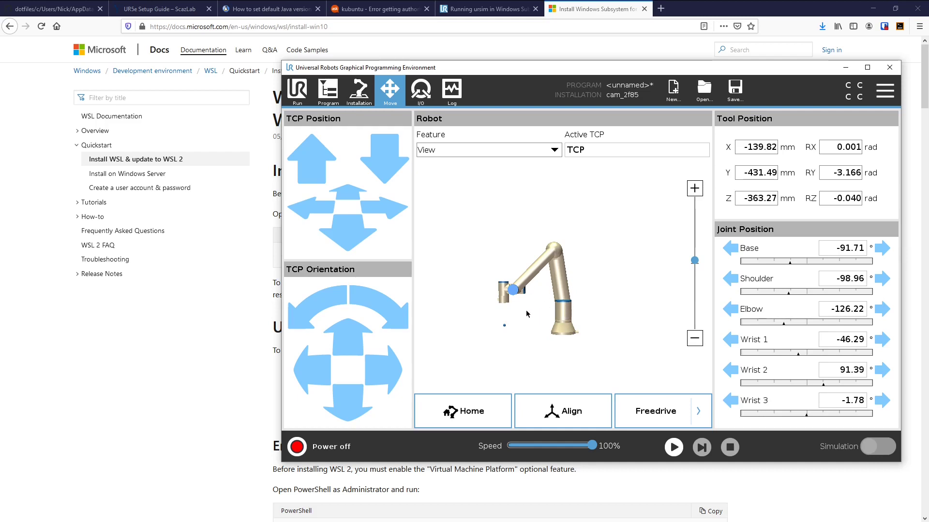
click(555, 150)
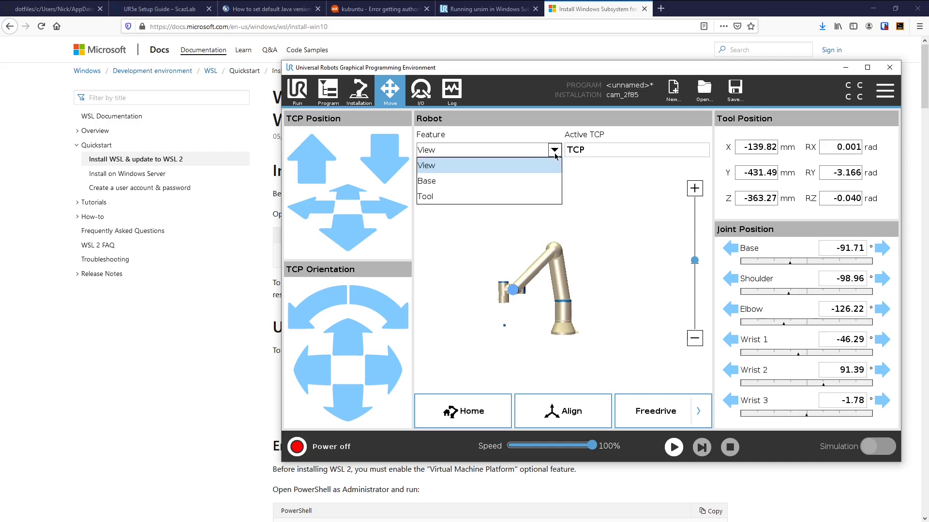
click(452, 181)
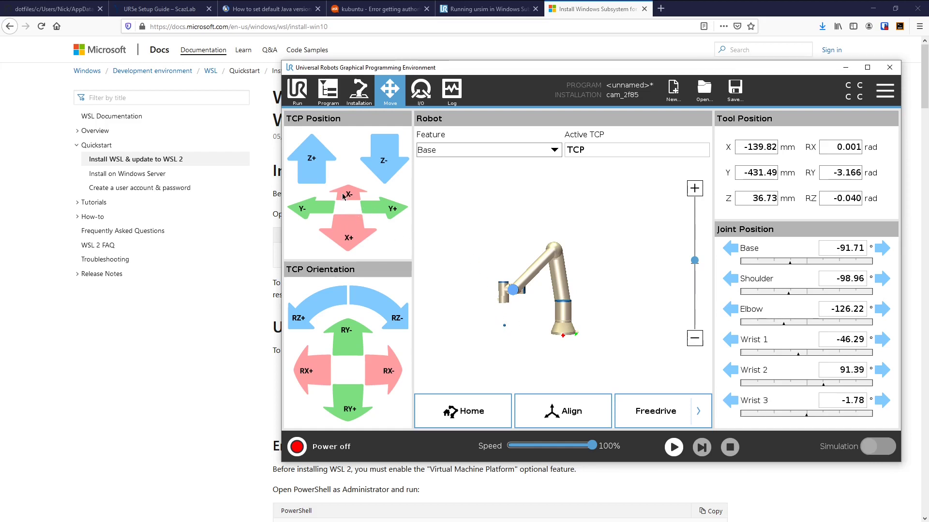
click(323, 165)
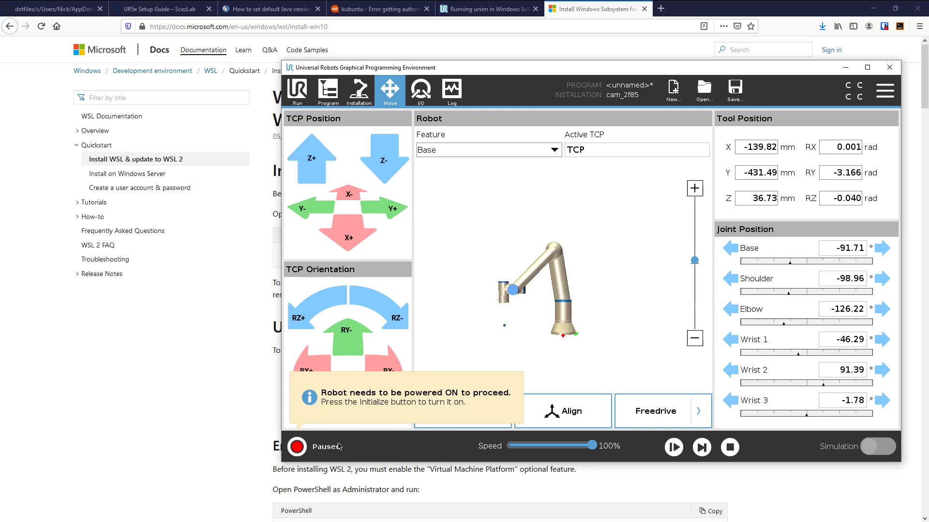
Power on and start the robot, cycle power off and on, then exit to the Move screen
click(297, 447)
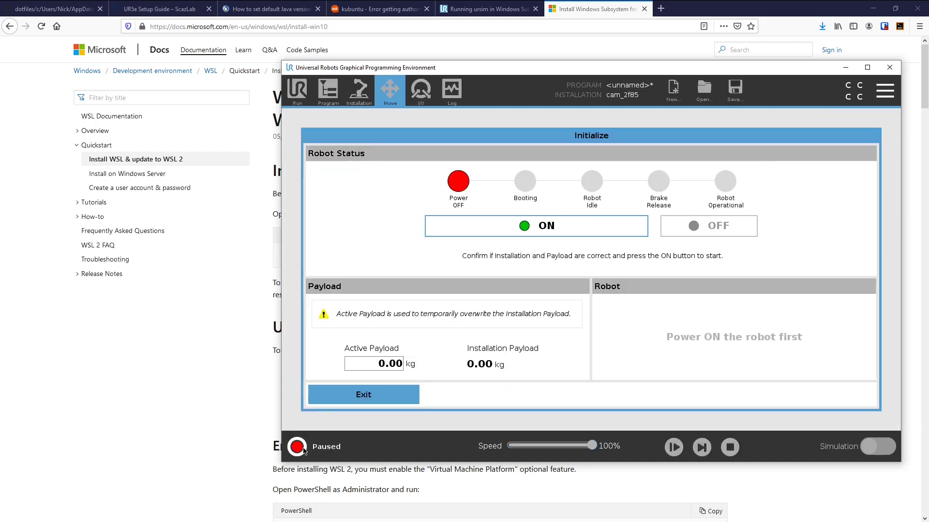
click(536, 222)
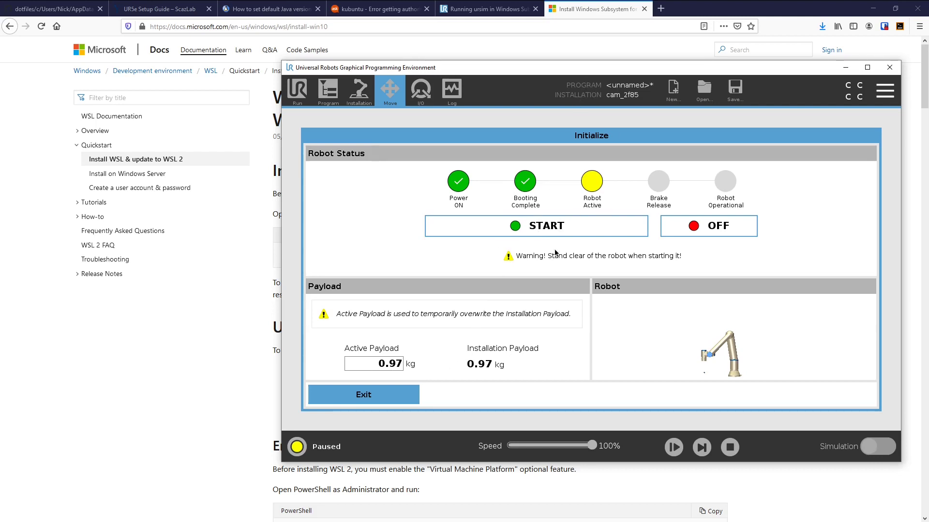
click(558, 228)
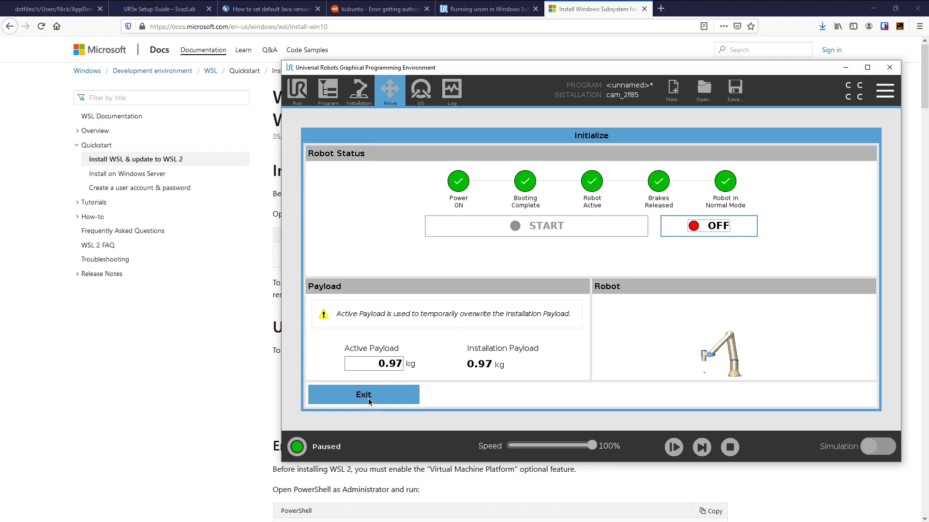
click(690, 229)
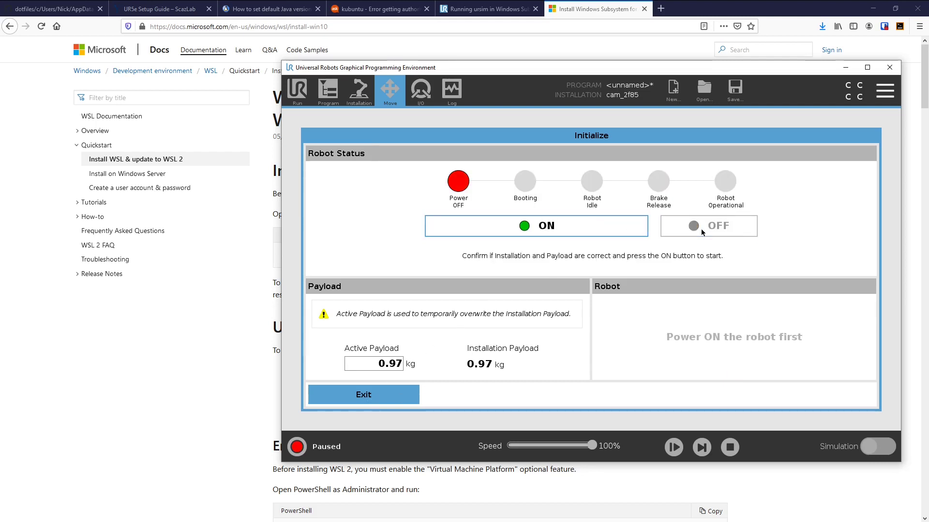
click(560, 230)
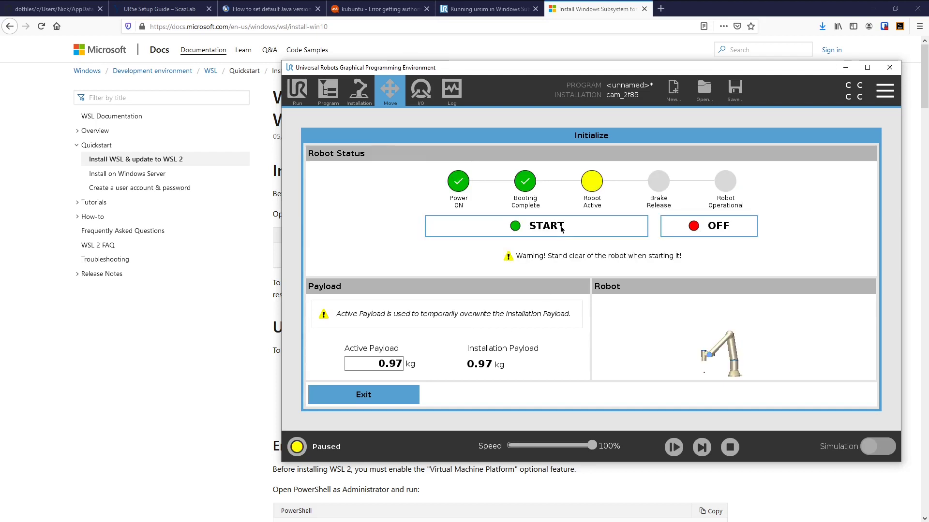
click(561, 230)
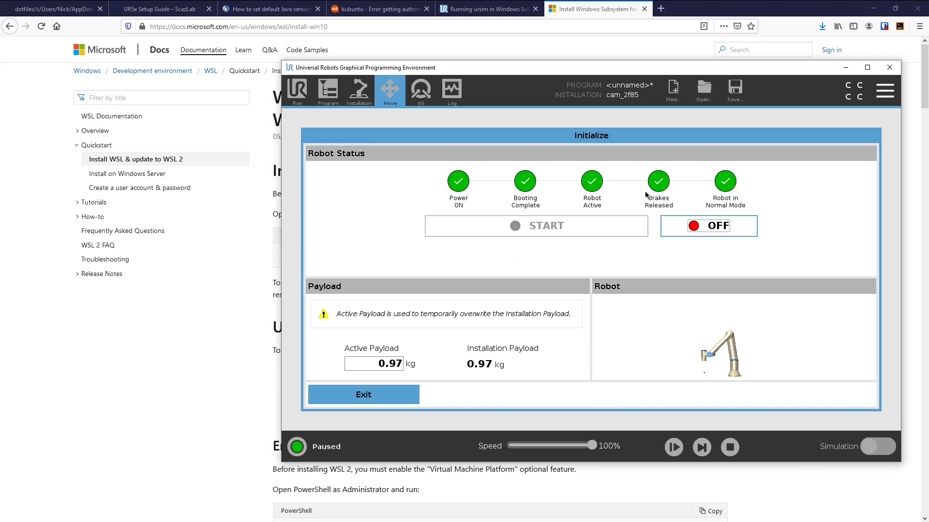
click(380, 393)
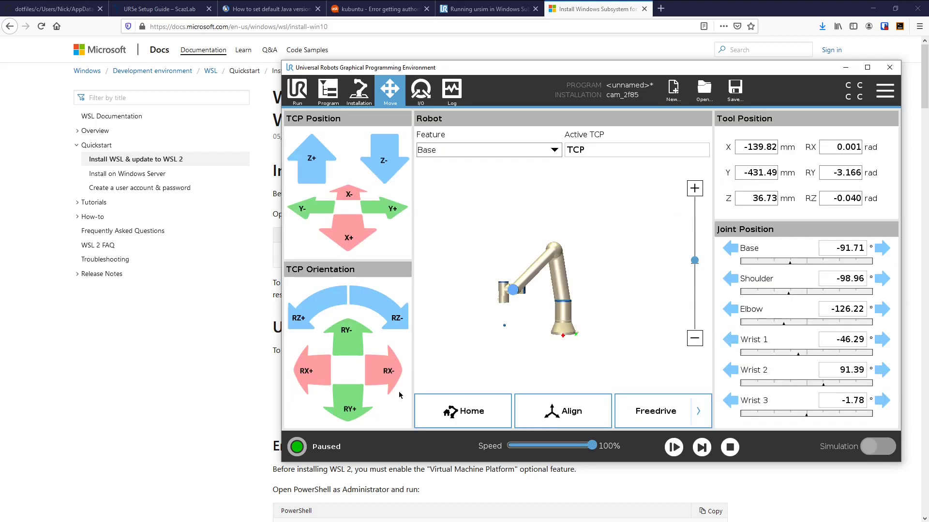
Jog the tool along Z and Y to X 511.62, Y 100.65, Z 340.68 mm
click(313, 165)
drag(312, 165, 312, 166)
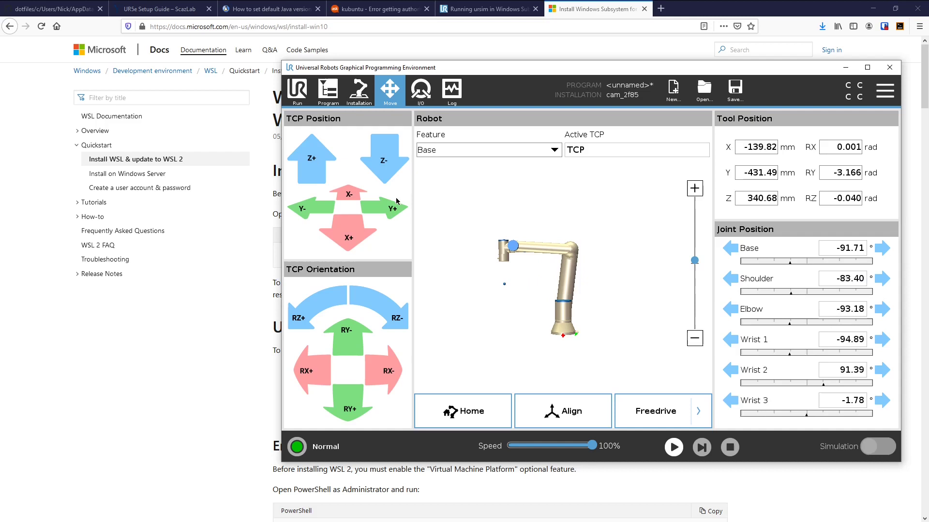
drag(393, 212, 394, 212)
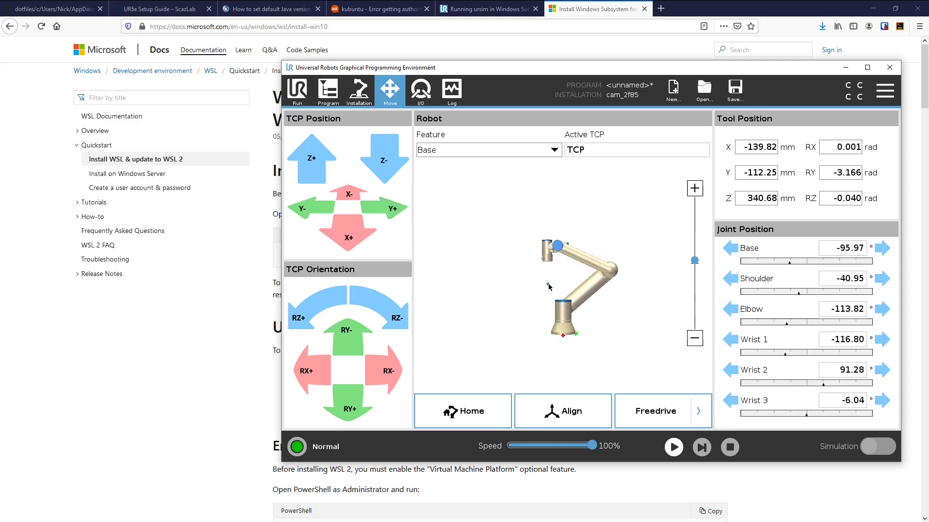
drag(312, 214, 312, 214)
drag(351, 240, 352, 240)
drag(391, 211, 392, 211)
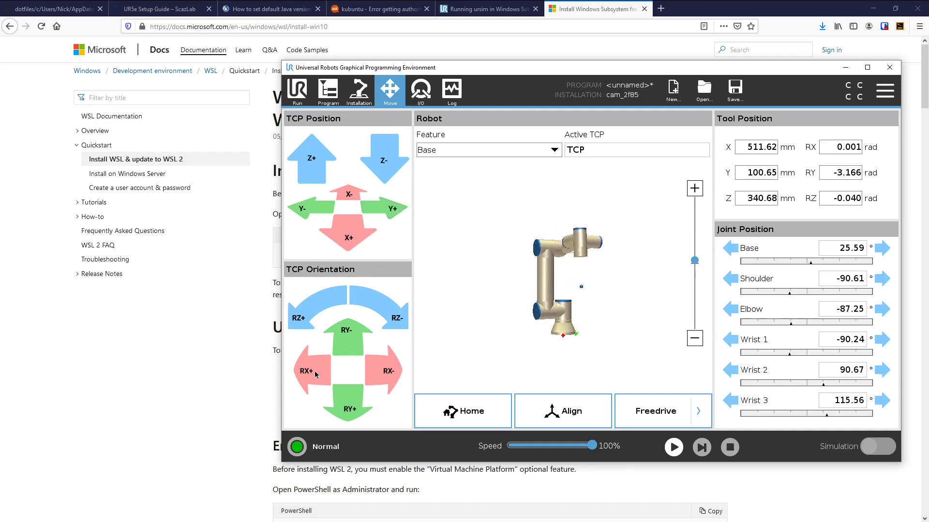
Rotate the tool with the RX/RY arrows to RX 0.186, RY 2.537, RZ -0.846 rad, then open the pose editor
drag(314, 374, 319, 373)
drag(398, 373, 395, 374)
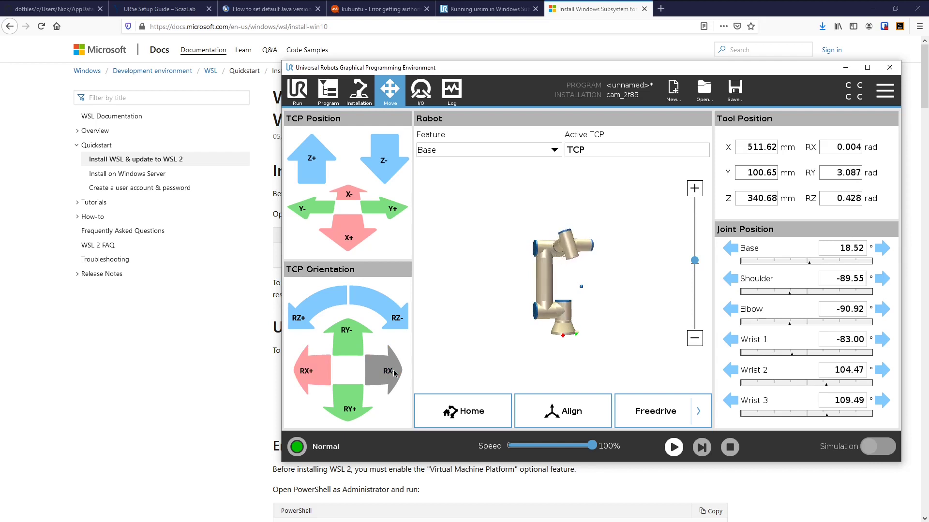
drag(394, 372, 394, 373)
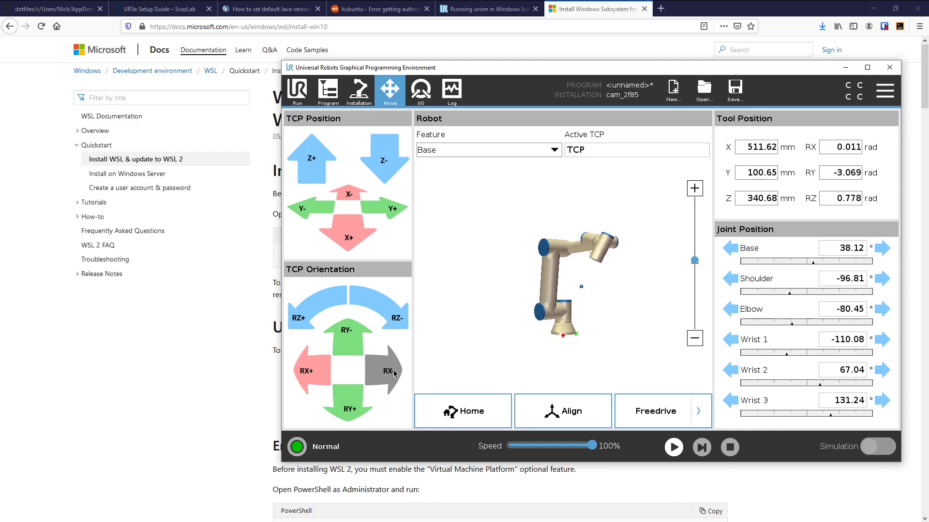
drag(393, 370, 394, 370)
drag(353, 416, 352, 417)
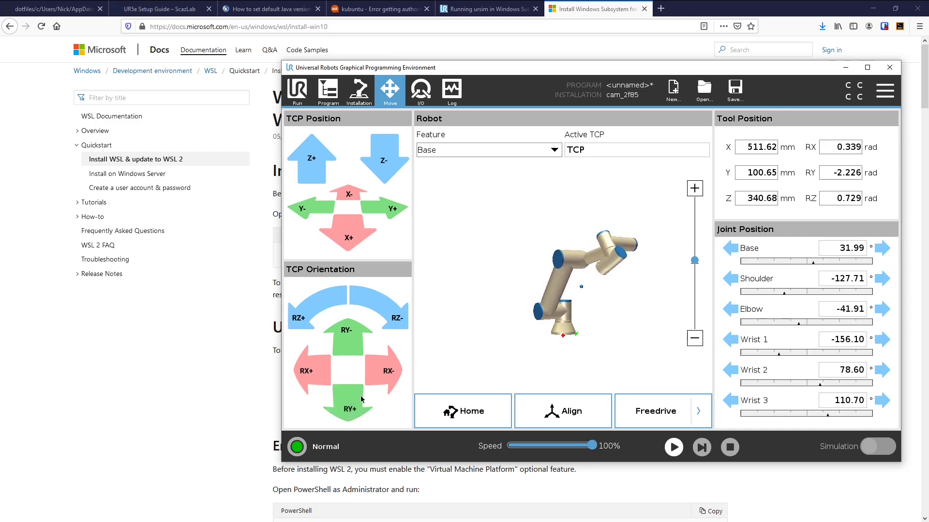
drag(353, 343, 352, 343)
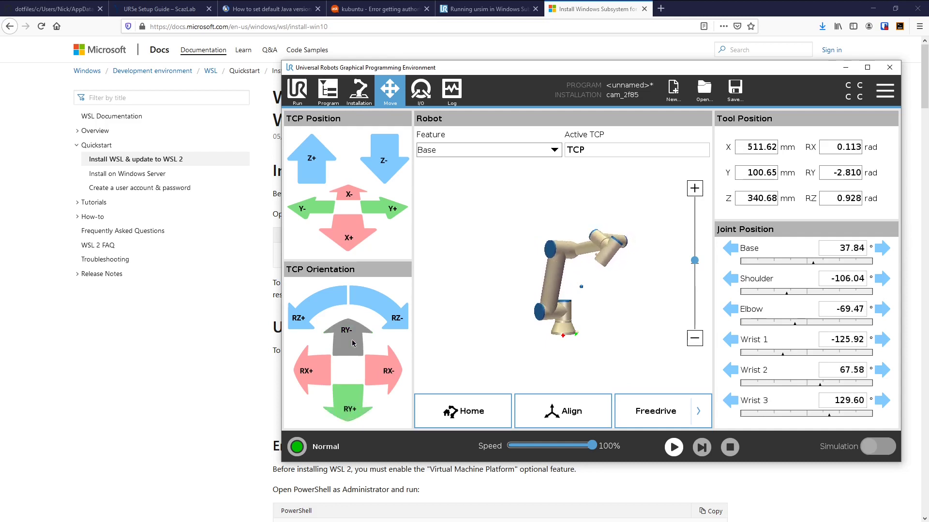
drag(352, 343, 353, 343)
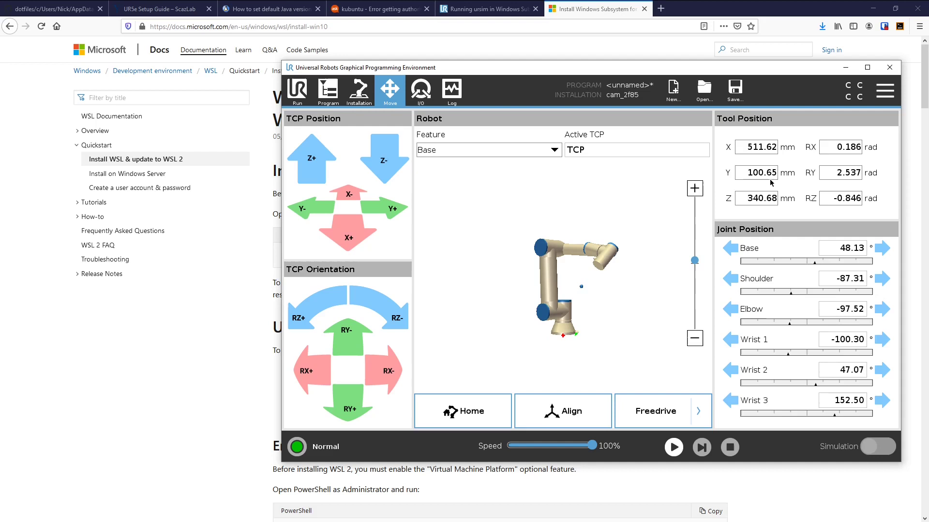
click(748, 200)
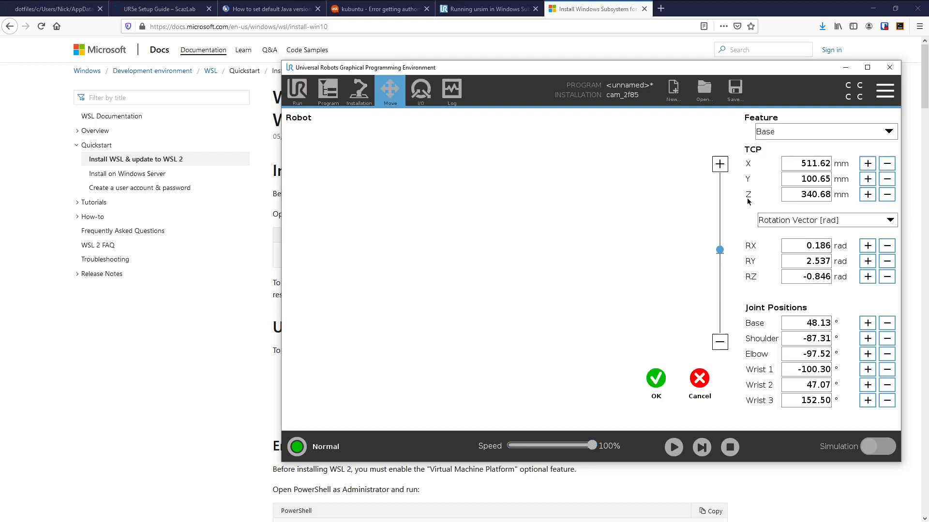
Enter 500 mm as the target TCP Z and accept the edited pose
click(806, 195)
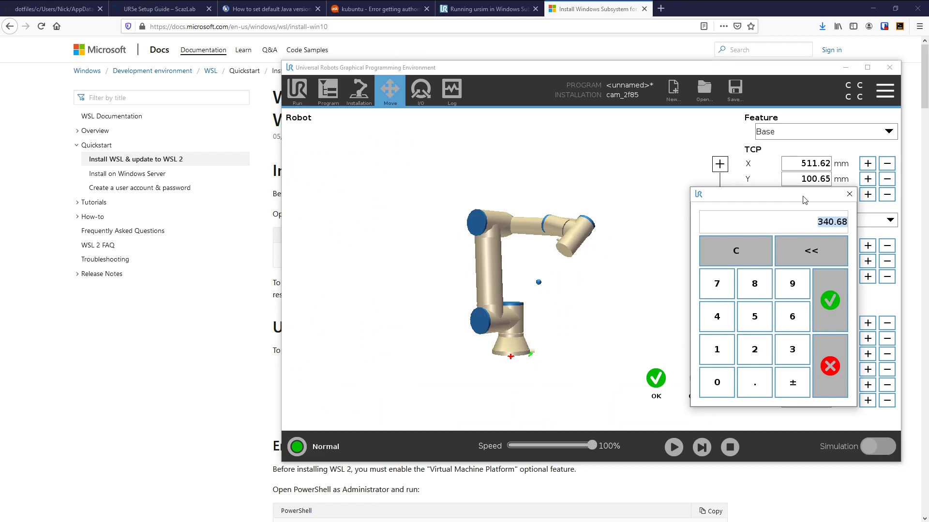
click(756, 327)
click(717, 382)
click(717, 382)
click(829, 311)
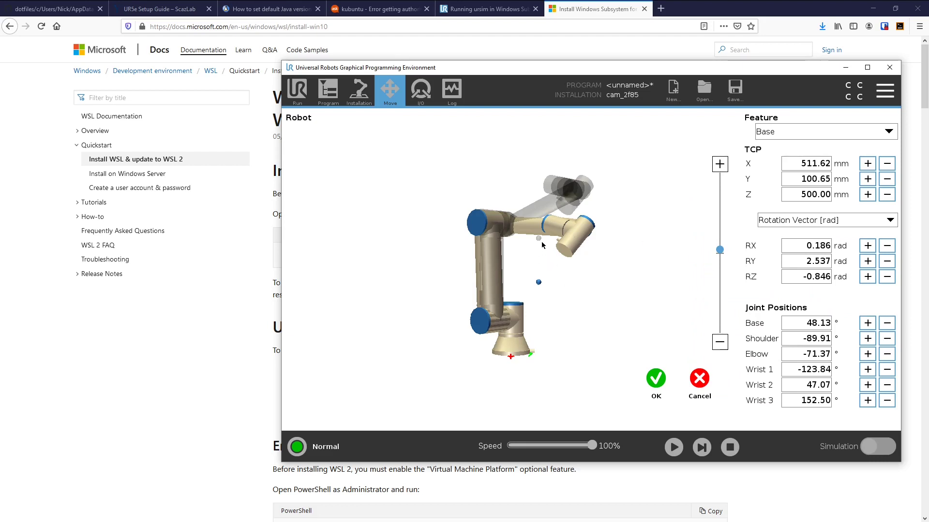
click(656, 381)
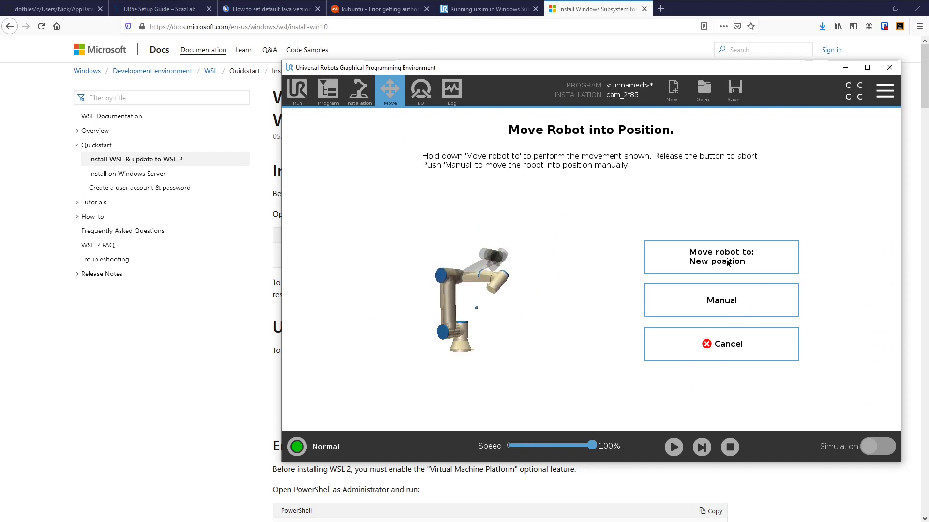
Drive the robot to the new position with the tool at Z 500.00 mm, then continue
drag(727, 263, 727, 264)
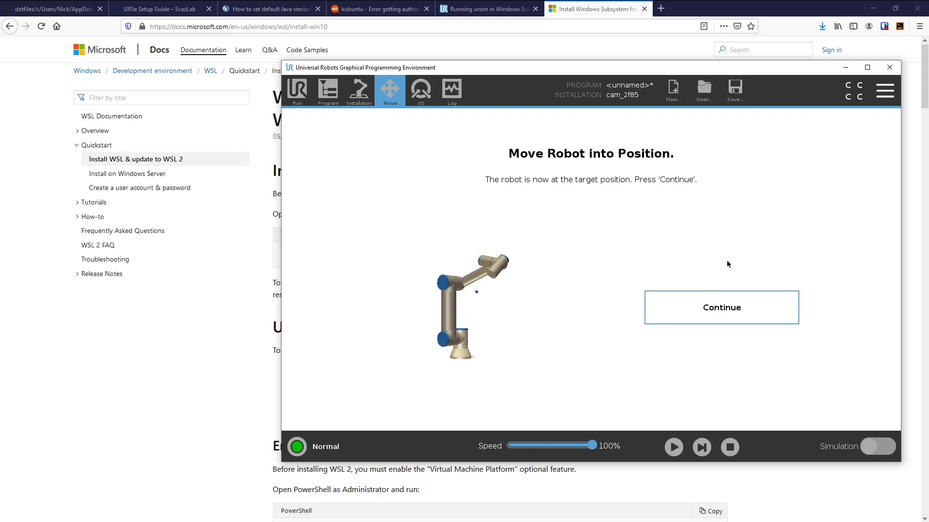
click(725, 311)
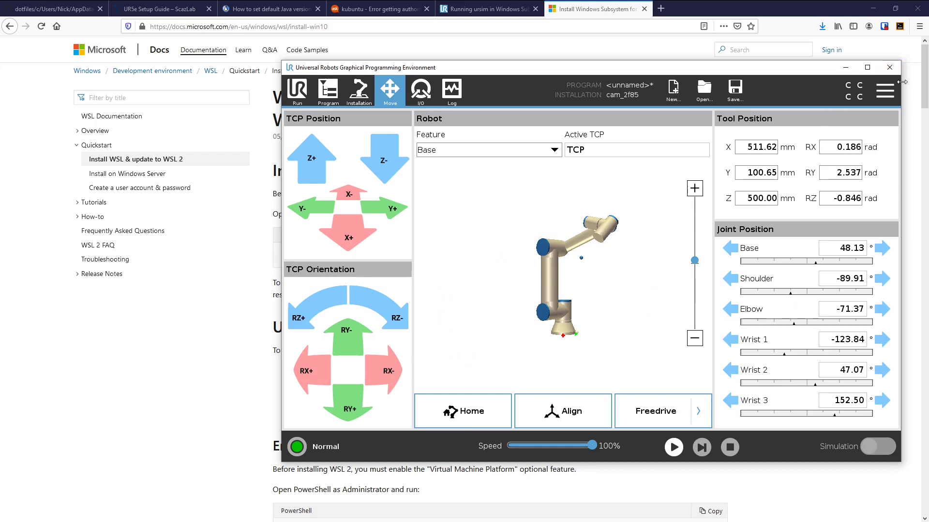
Shut down the robot via Shutdown Robot, powering off and discarding the unsaved program changes
click(885, 92)
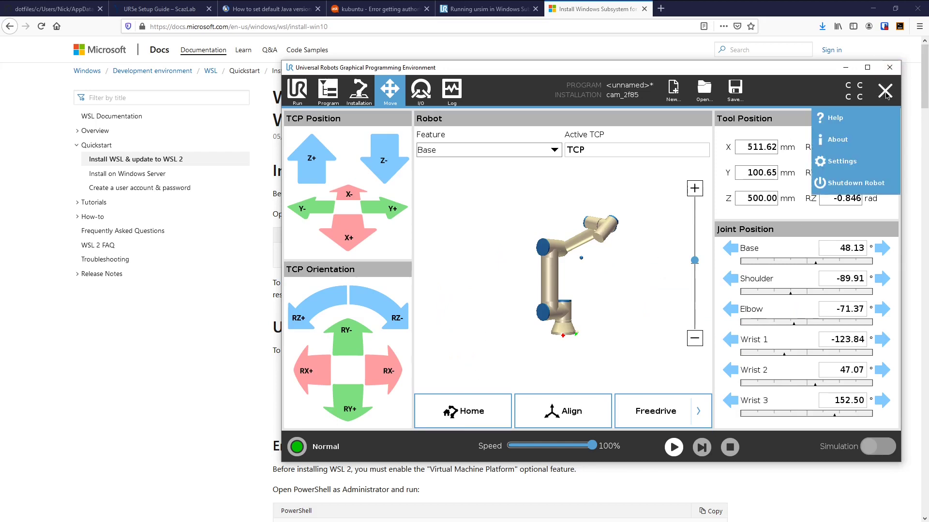
click(838, 189)
click(543, 290)
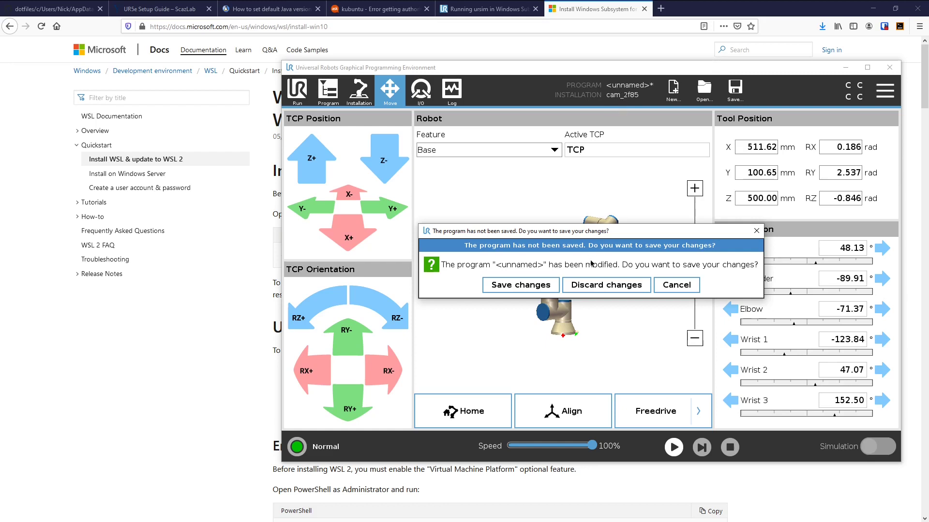
click(584, 283)
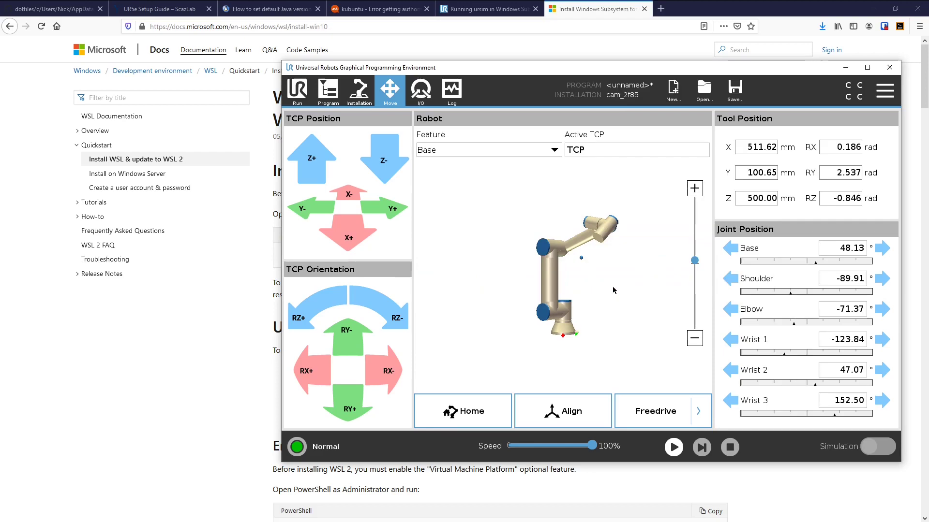